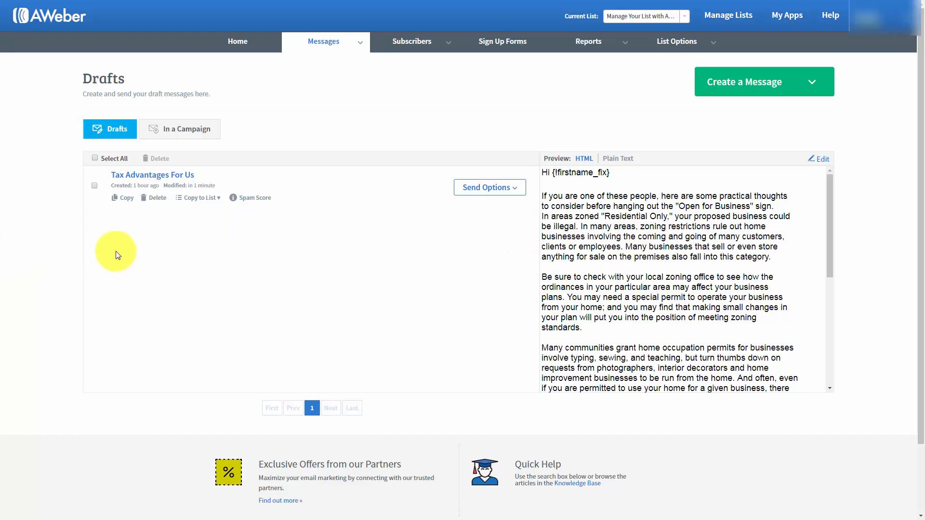
pyautogui.click(822, 165)
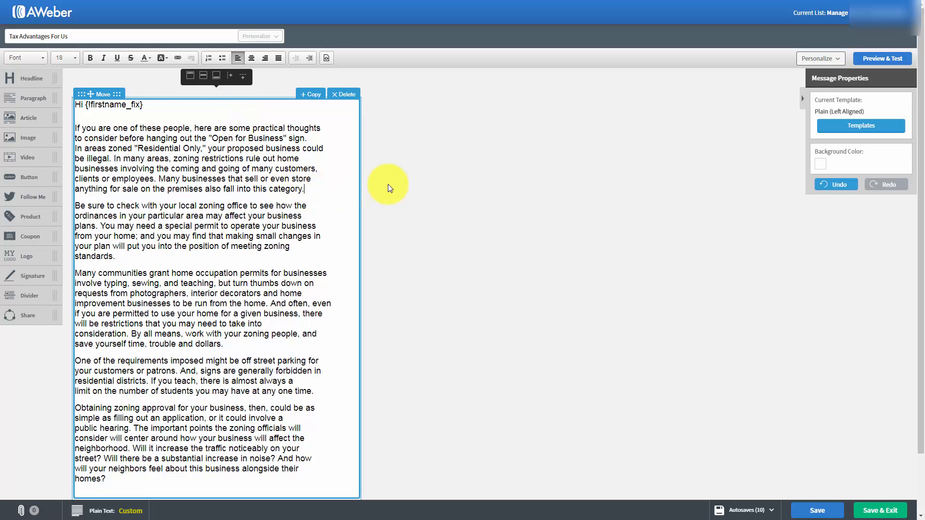
pyautogui.press('Return')
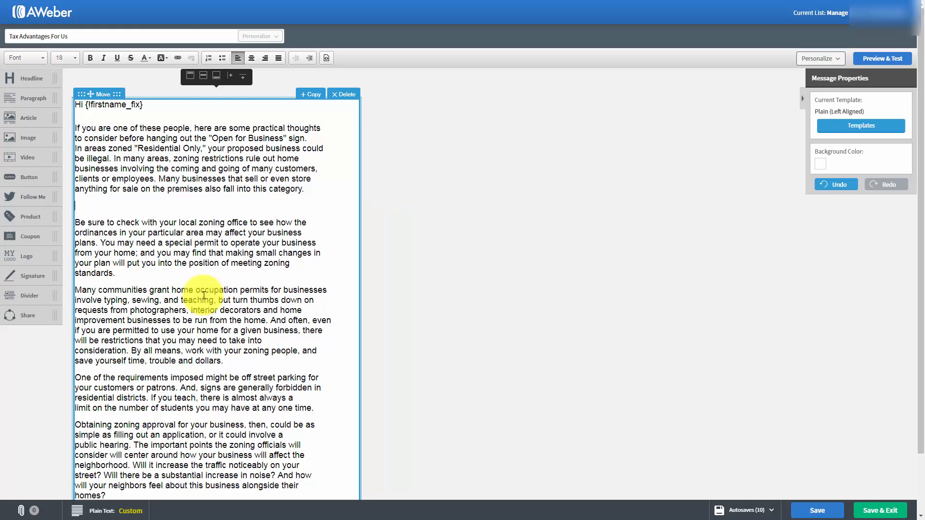
pyautogui.write('http://haon.biz/cfwop/')
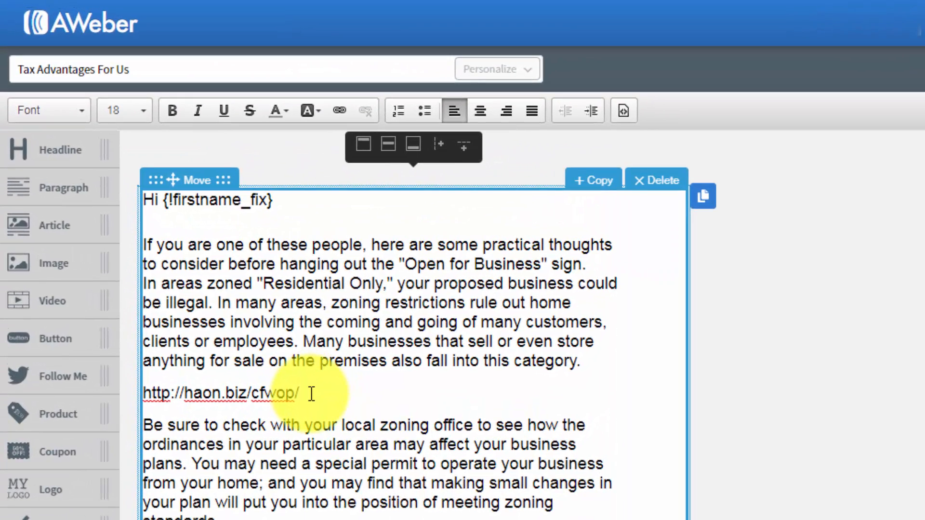
pyautogui.moveTo(311, 393); pyautogui.dragTo(143, 392)
pyautogui.hotkey('ctrl', 'c')
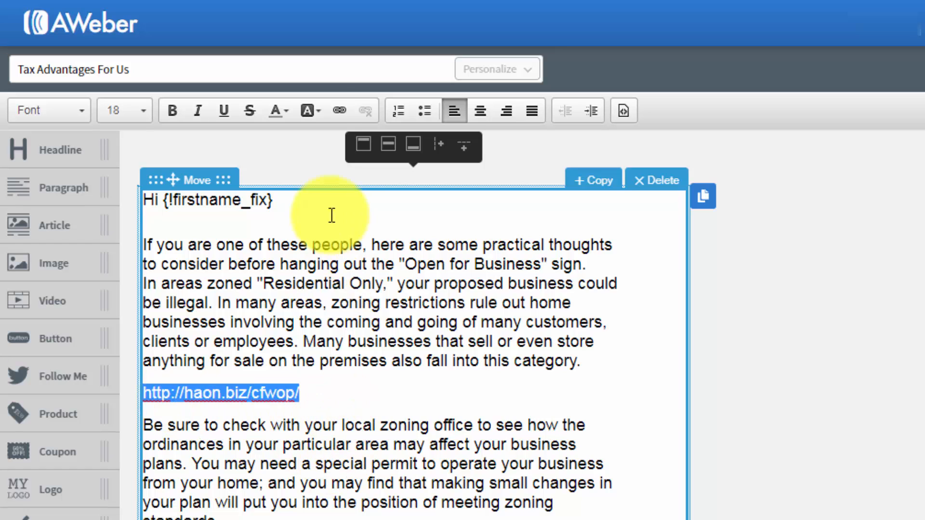
pyautogui.click(339, 110)
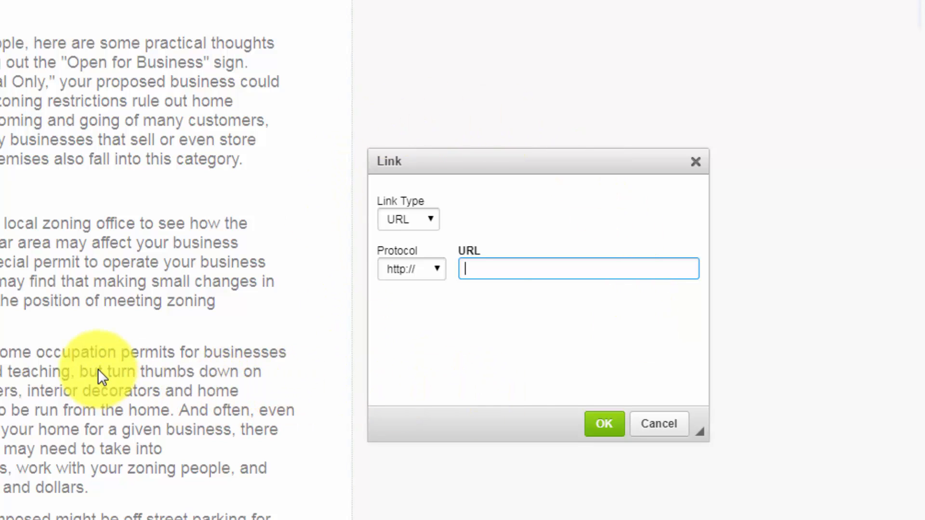
pyautogui.rightClick(470, 269)
pyautogui.click(513, 378)
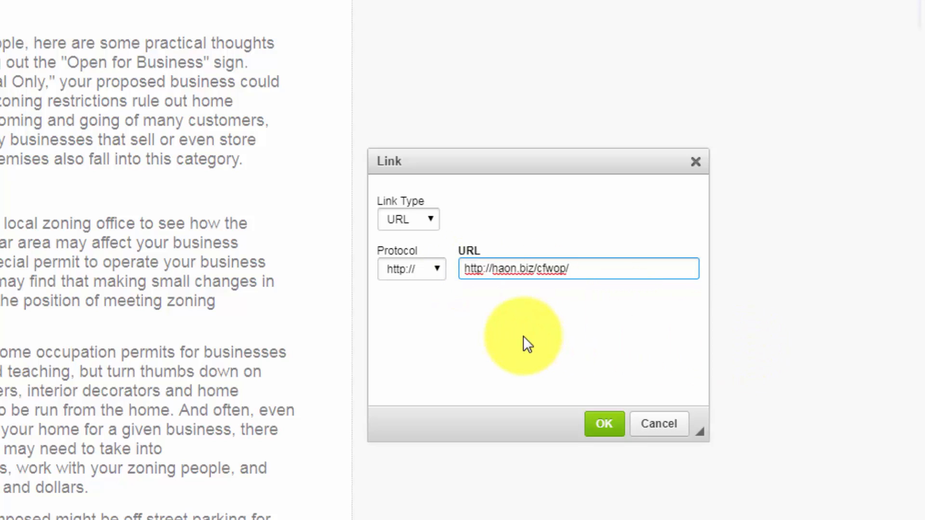
pyautogui.press('Home')
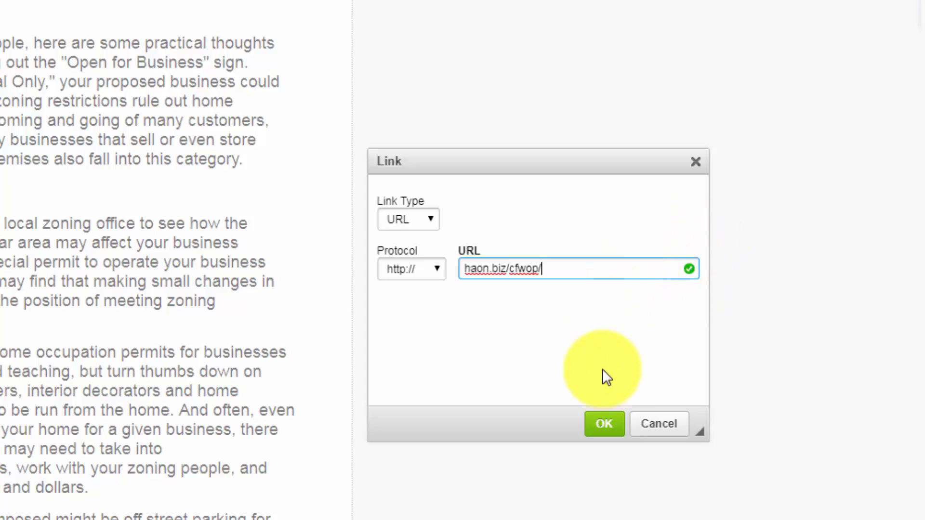
pyautogui.click(605, 424)
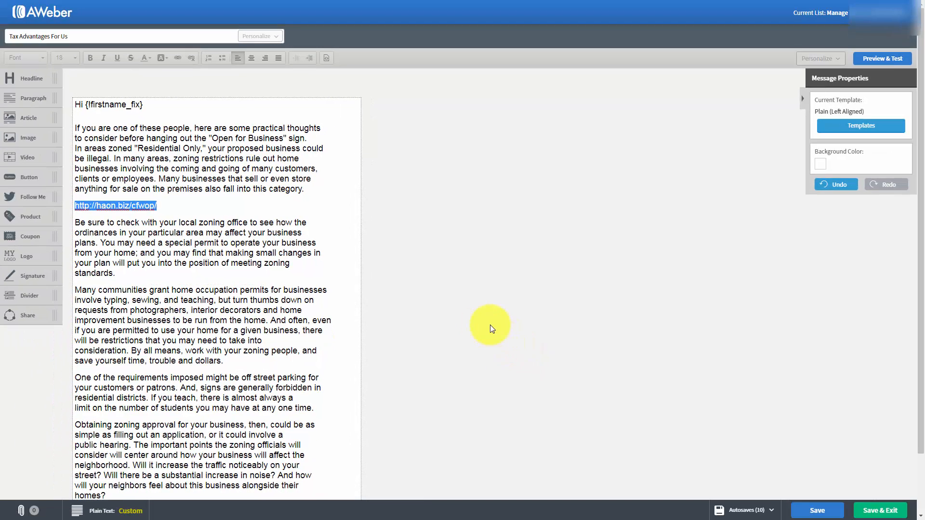
pyautogui.click(153, 257)
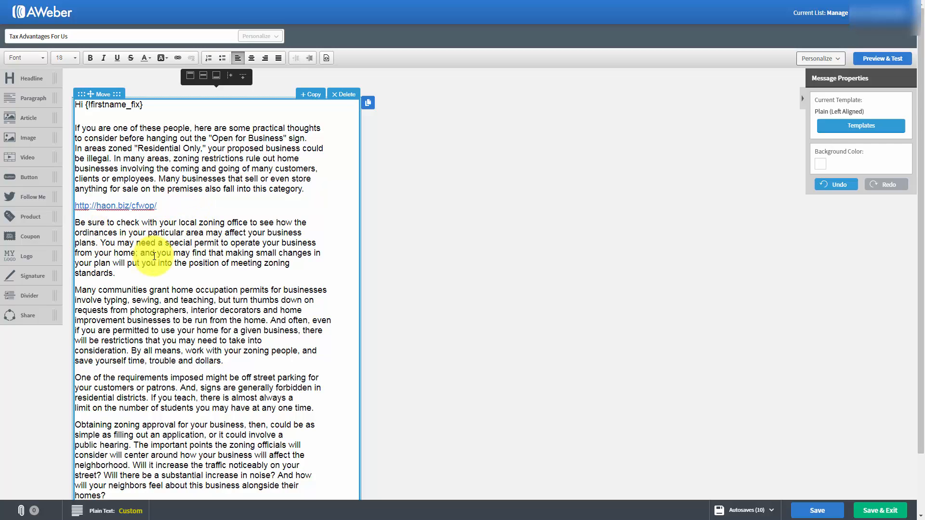
pyautogui.moveTo(158, 254); pyautogui.dragTo(206, 253)
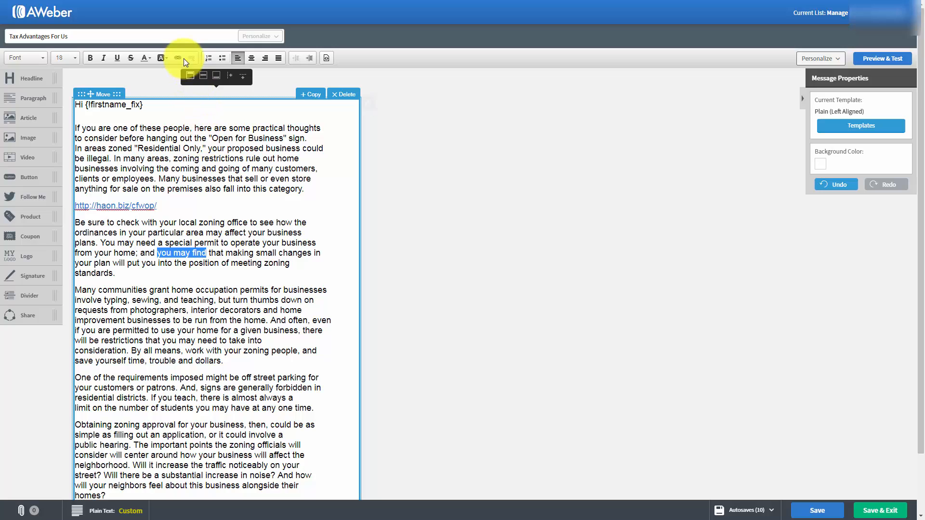
pyautogui.click(180, 57)
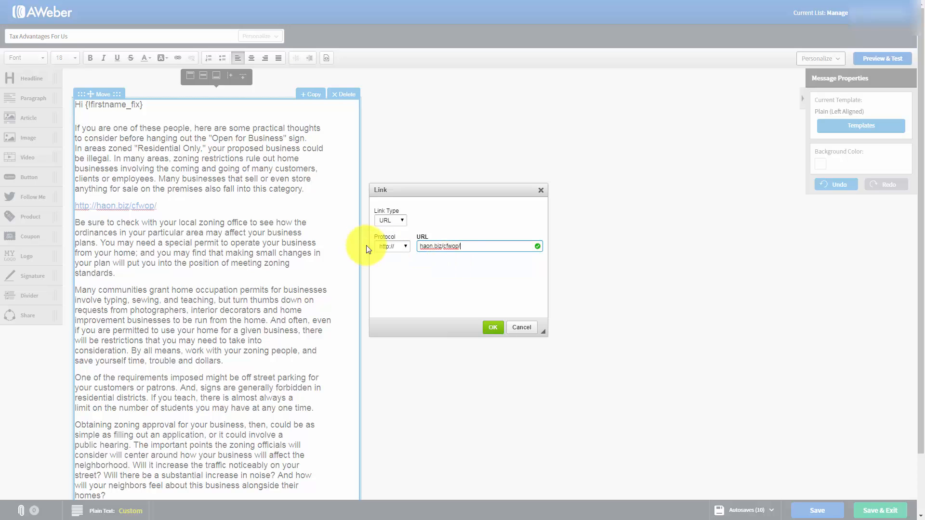
pyautogui.click(491, 328)
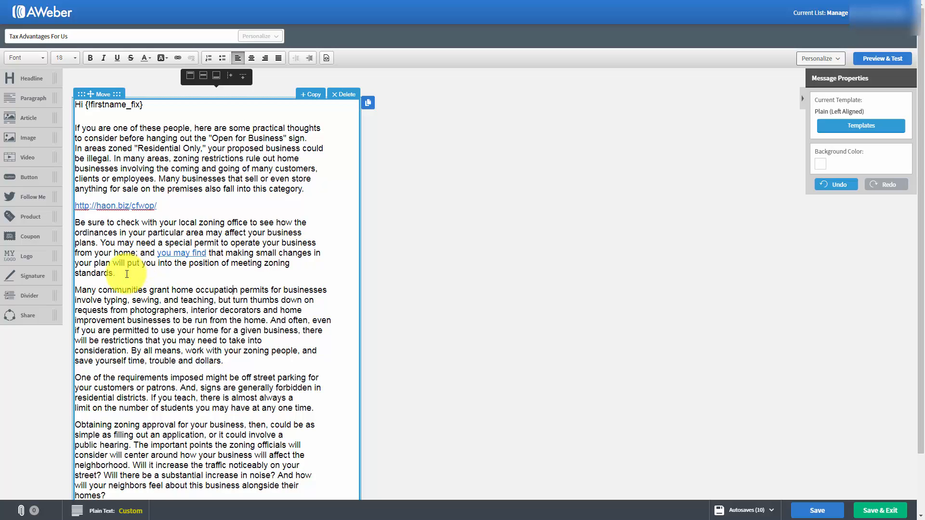
pyautogui.write('Our Website')
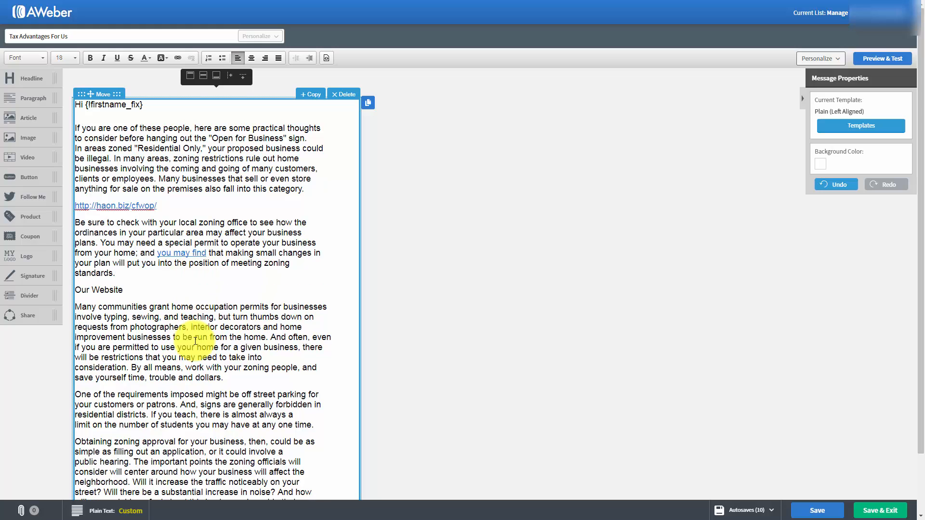
pyautogui.click(195, 339)
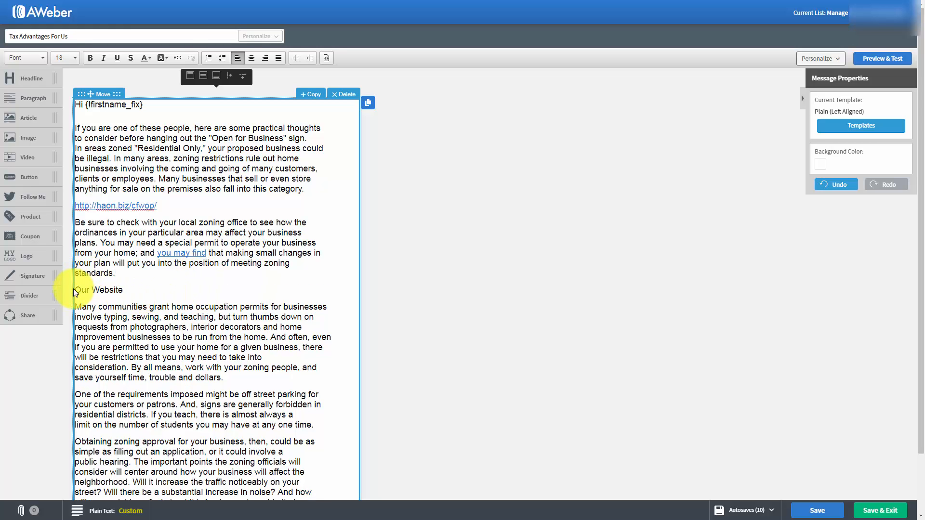
pyautogui.moveTo(73, 289); pyautogui.dragTo(125, 292)
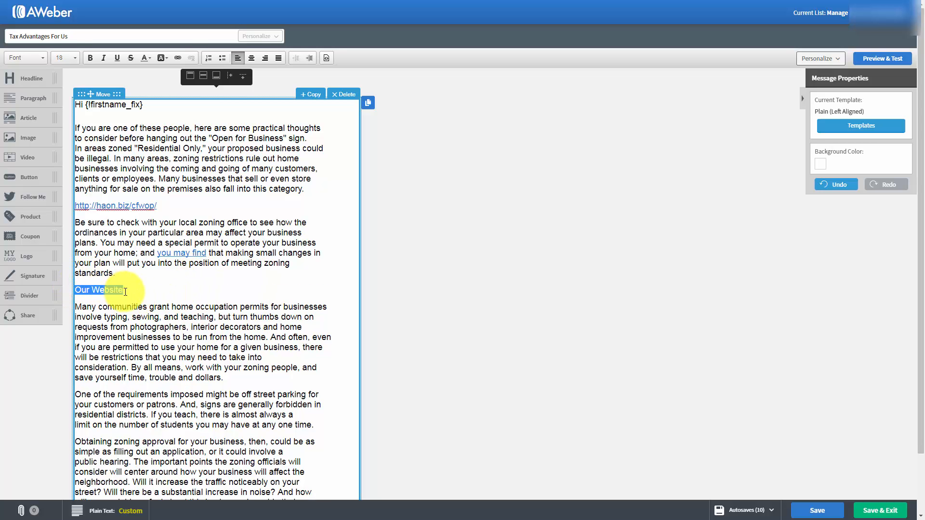
pyautogui.click(175, 58)
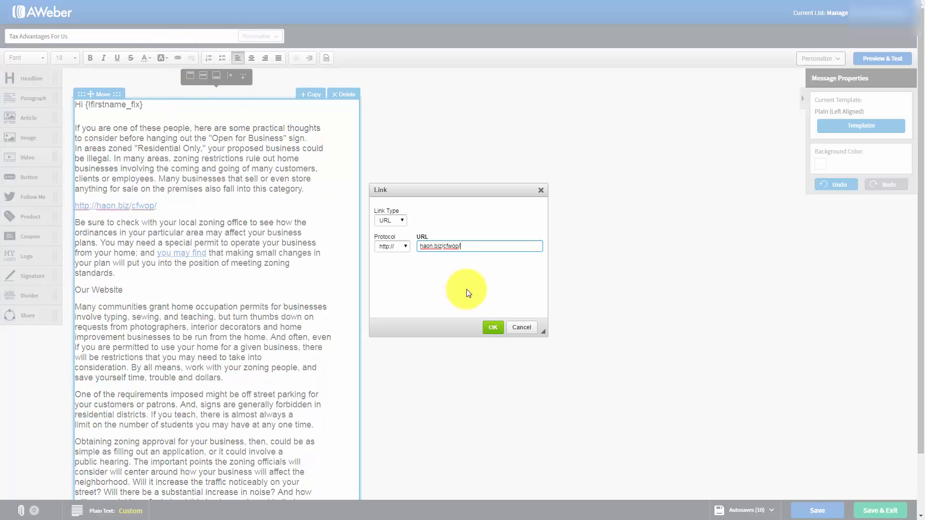
pyautogui.click(492, 328)
pyautogui.click(294, 319)
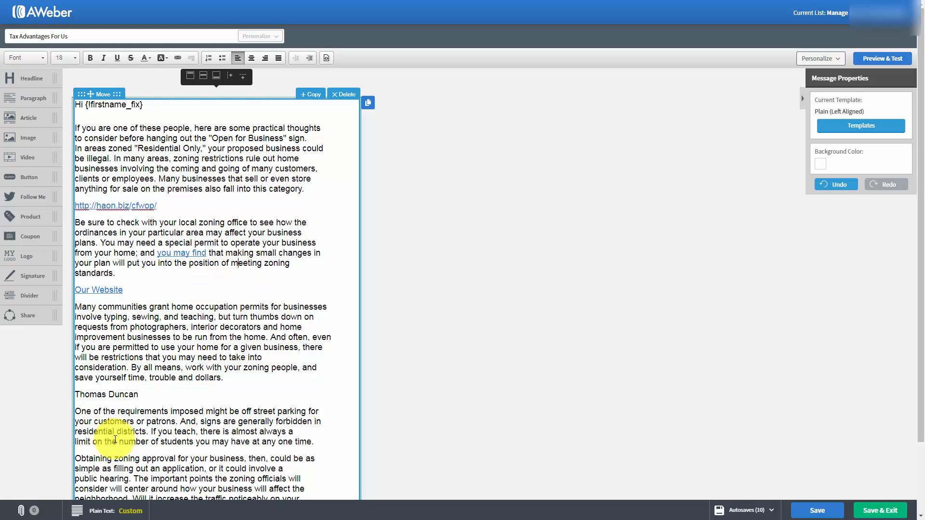
# Make the name line an e-mail link with the contact's address, a subject and body 'I'd Like One Please'.
pyautogui.click(162, 389)
pyautogui.moveTo(76, 391); pyautogui.dragTo(132, 403)
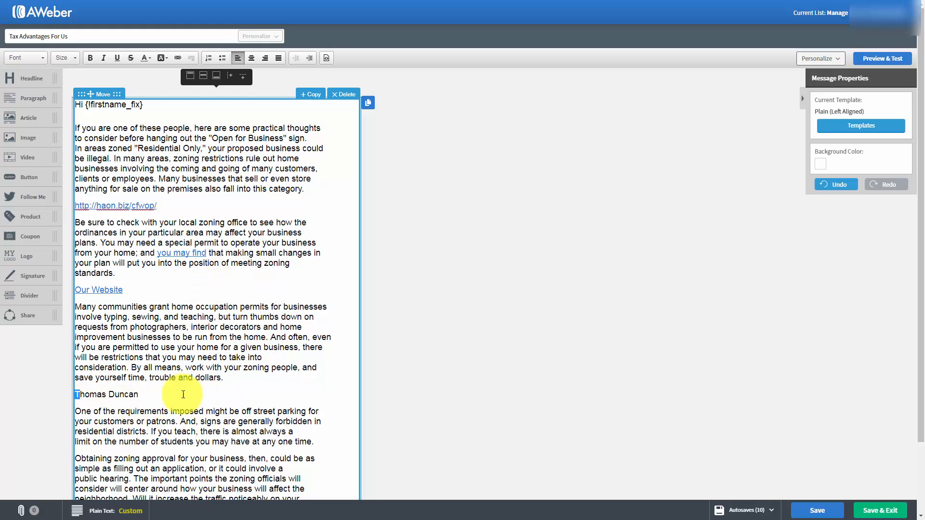
pyautogui.moveTo(198, 392); pyautogui.dragTo(74, 394)
pyautogui.click(176, 61)
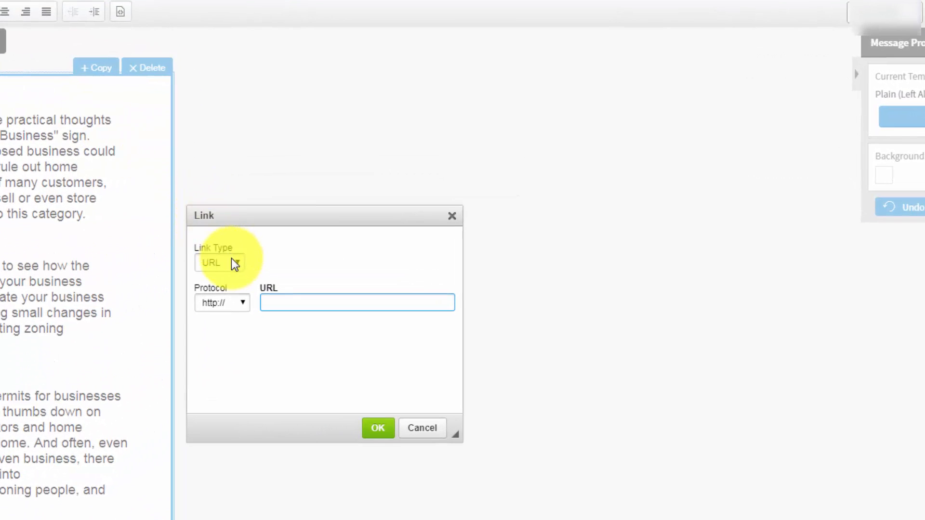
pyautogui.click(232, 260)
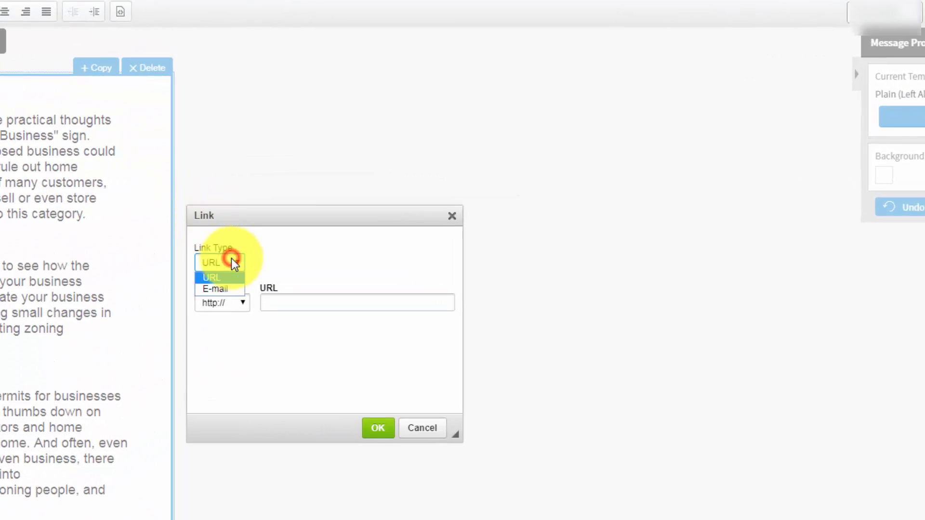
pyautogui.click(219, 289)
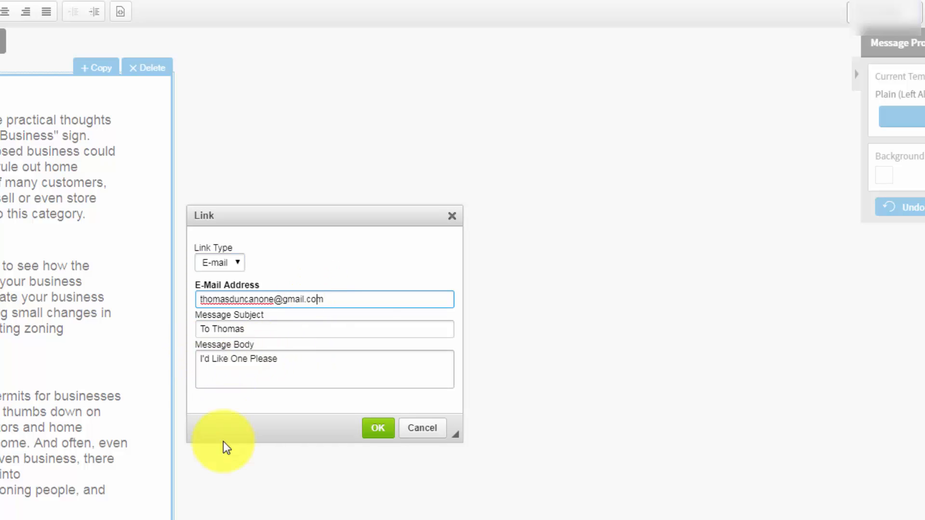
pyautogui.click(378, 428)
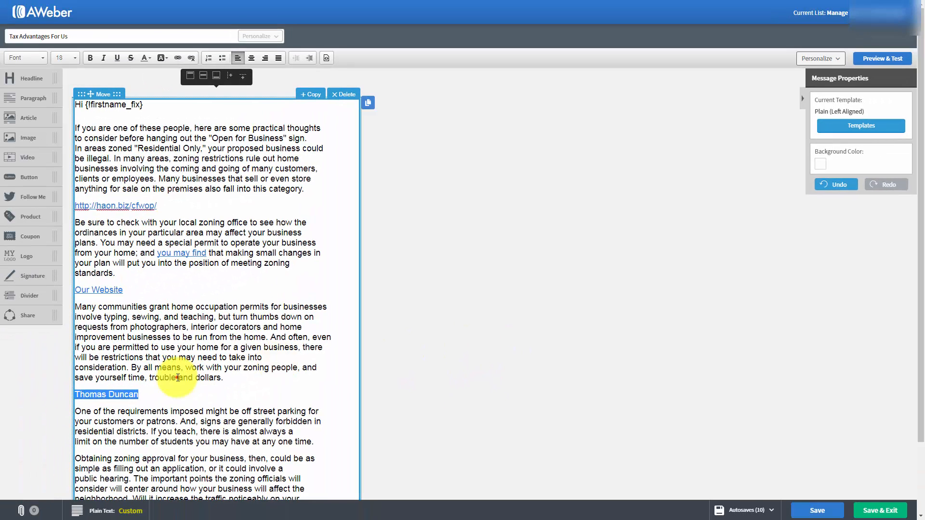
pyautogui.click(91, 416)
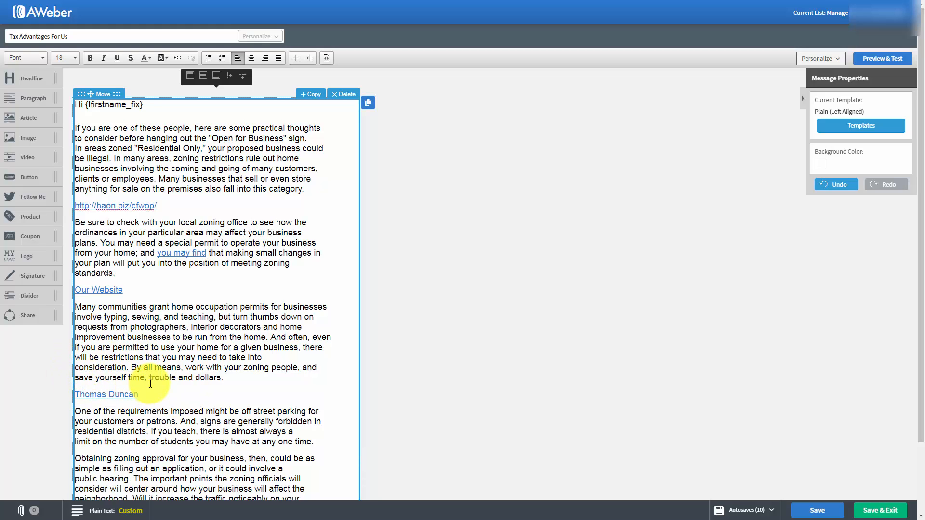
# Rename the message to 'Advantages For Us', save it and exit to the Drafts list.
pyautogui.press('Tab')
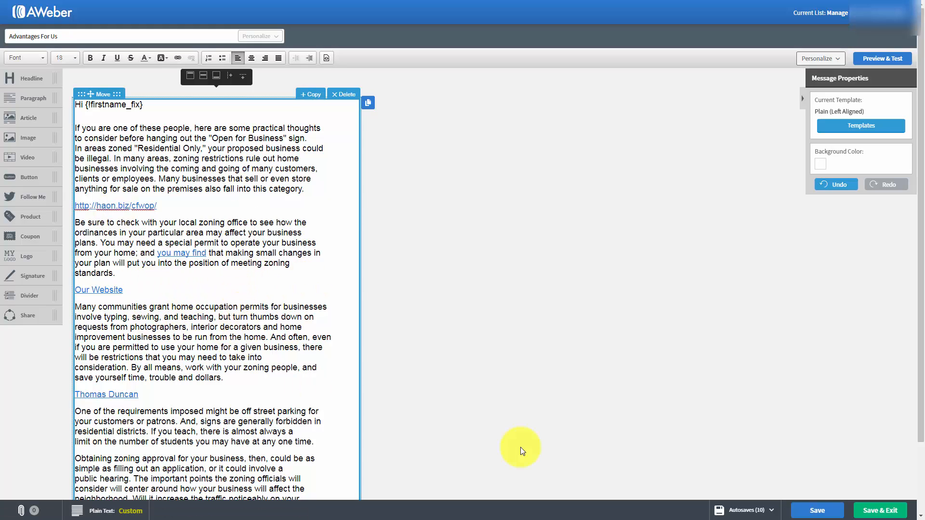
pyautogui.click(809, 510)
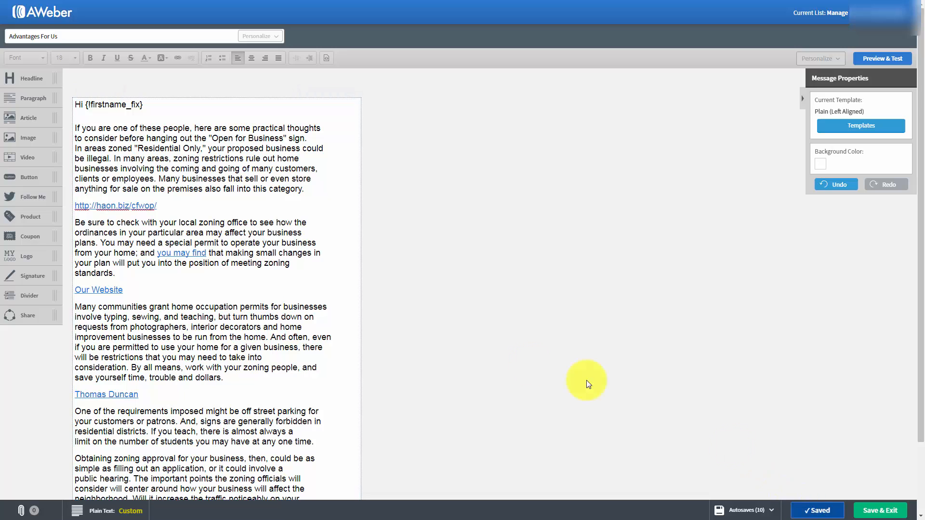
pyautogui.click(872, 512)
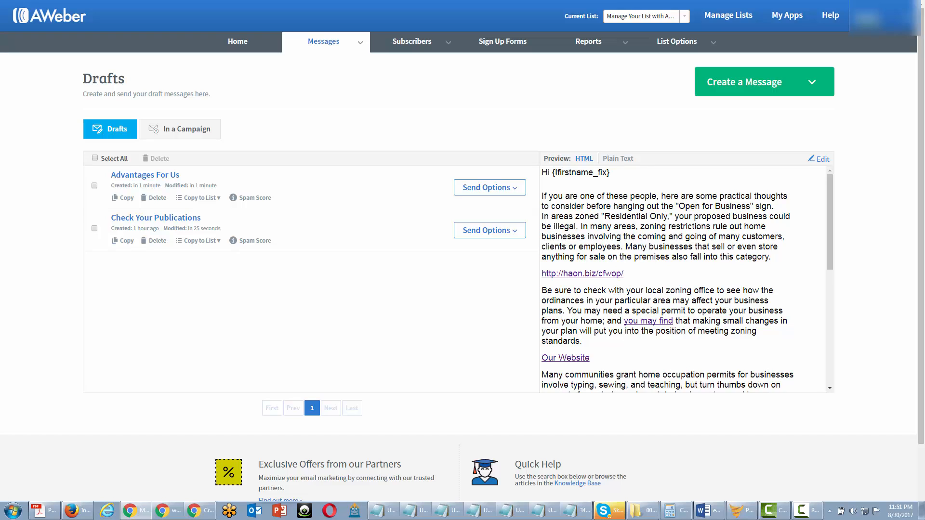
pyautogui.click(523, 187)
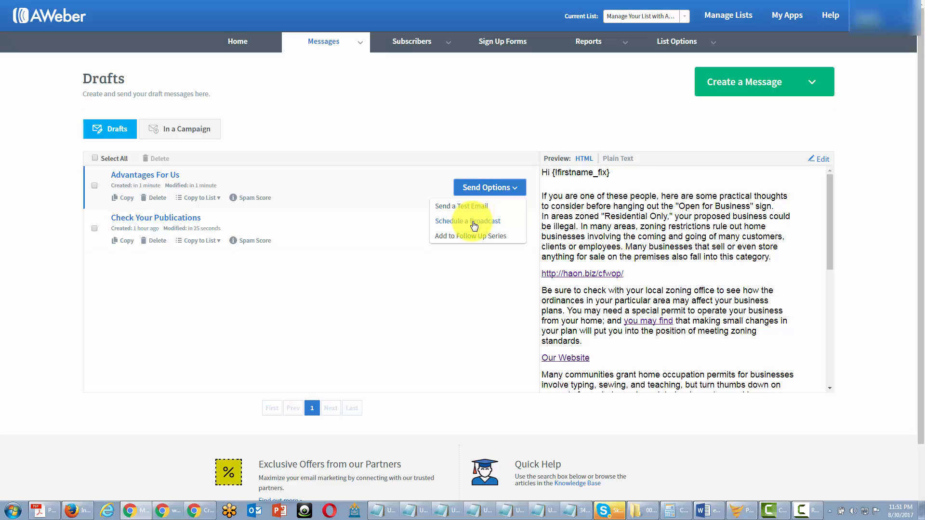
# Schedule 'Advantages For Us' as a broadcast and send it now to Active Subscribers.
pyautogui.click(474, 222)
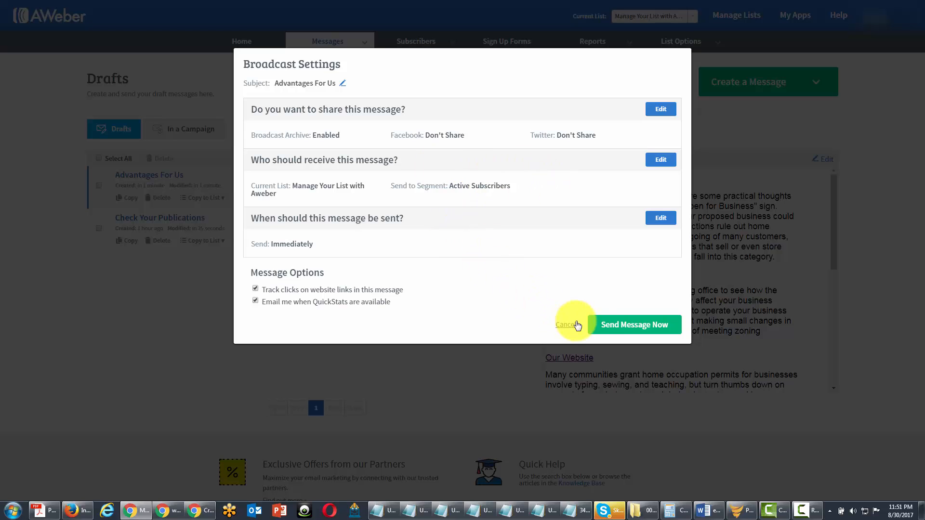
pyautogui.click(605, 325)
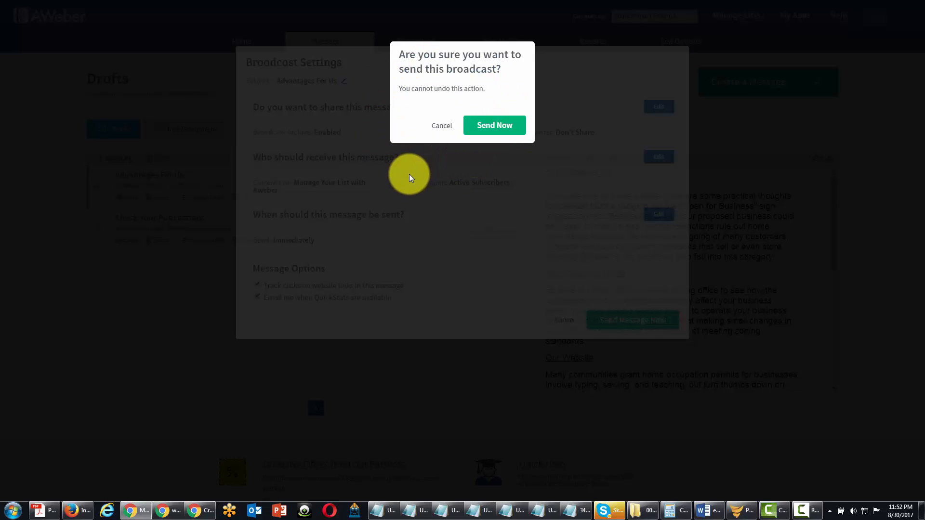
pyautogui.click(484, 129)
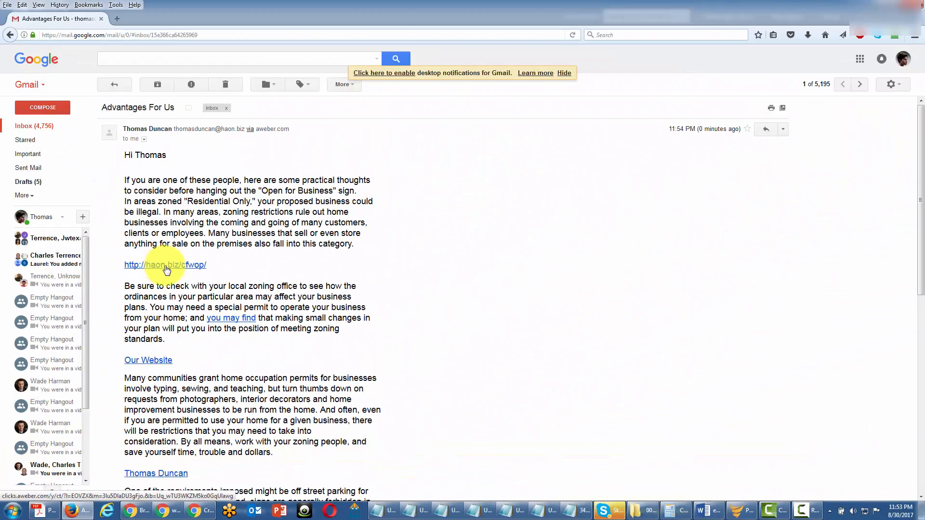
# In Gmail, test the haon.biz link in the Advantages For Us email, then close its tab.
pyautogui.click(166, 266)
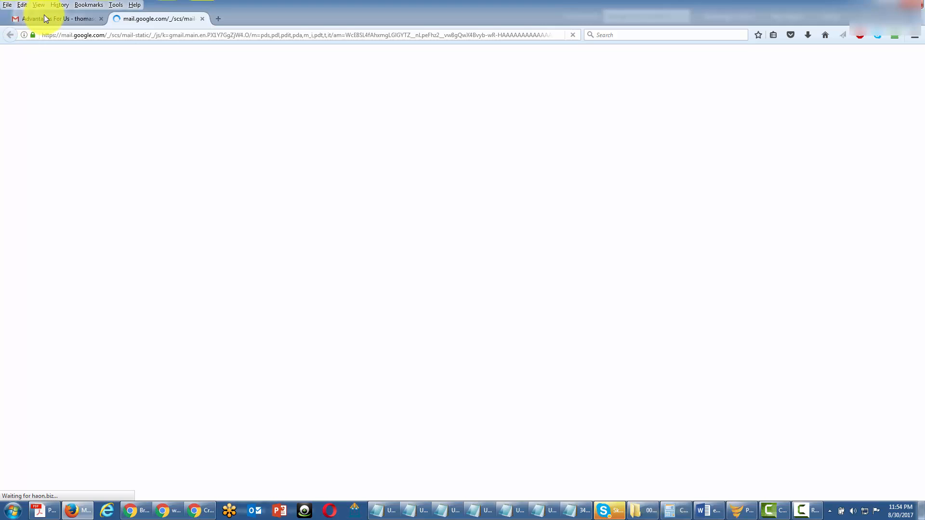
pyautogui.hotkey('ctrl', 'w')
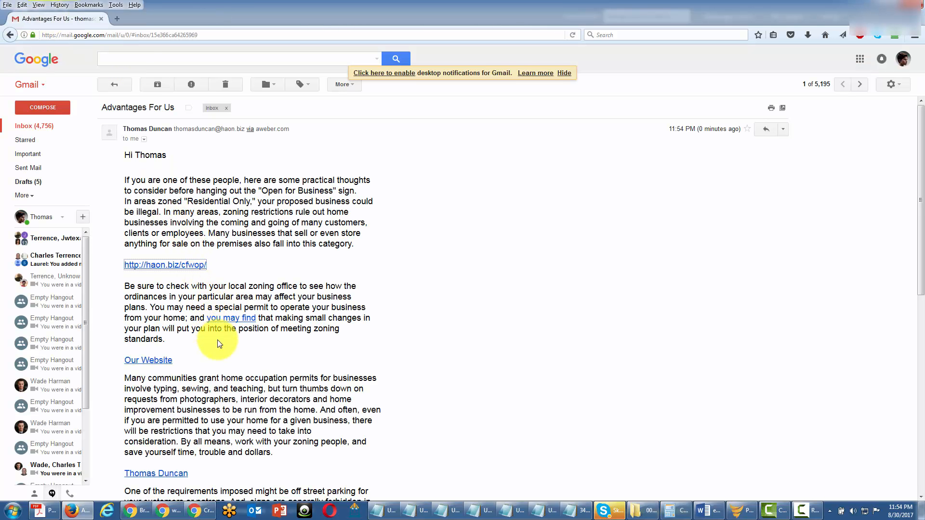
pyautogui.scroll(-4, 219, 343)
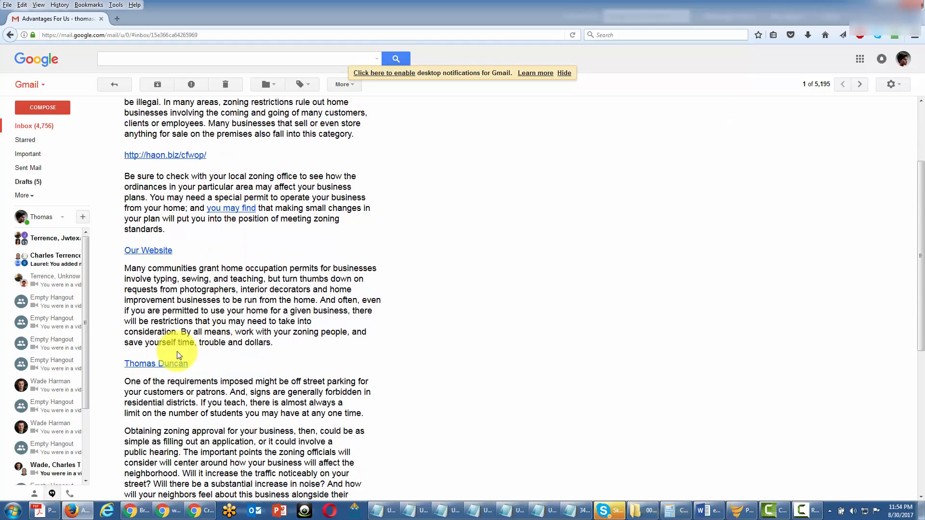
# Test the sender-name mailto link, then open stats for the sent Advantages For Us broadcast.
pyautogui.click(155, 369)
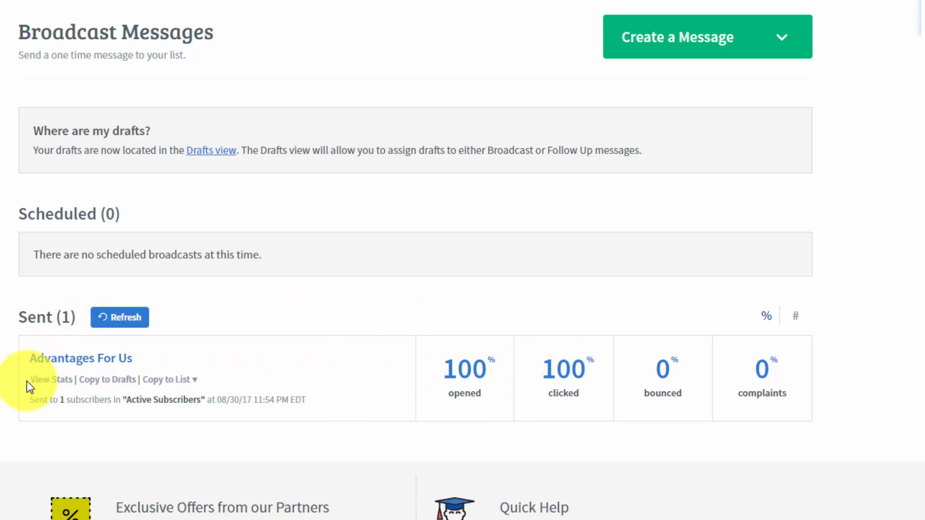
pyautogui.click(57, 382)
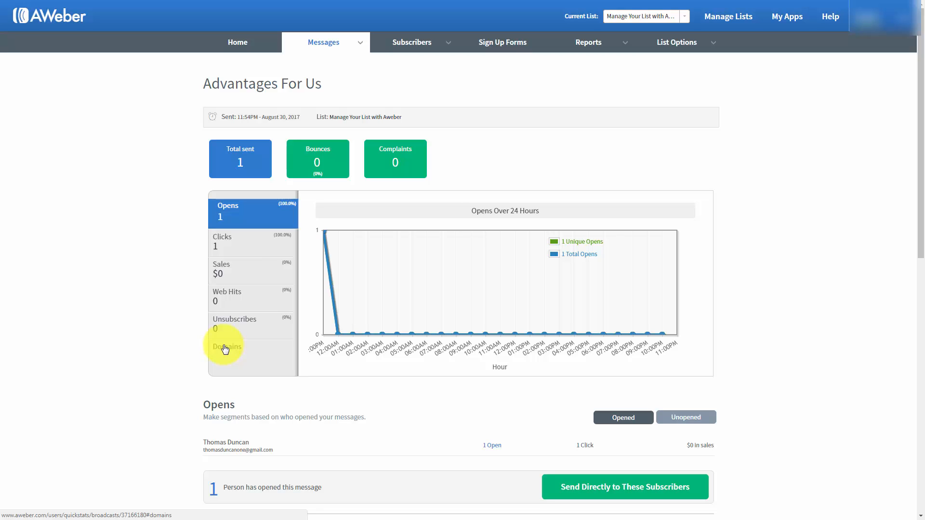
# Compare Unopened and Opened recipients under Opens, then start a segment from subscribers who opened.
pyautogui.scroll(-1, 165, 329)
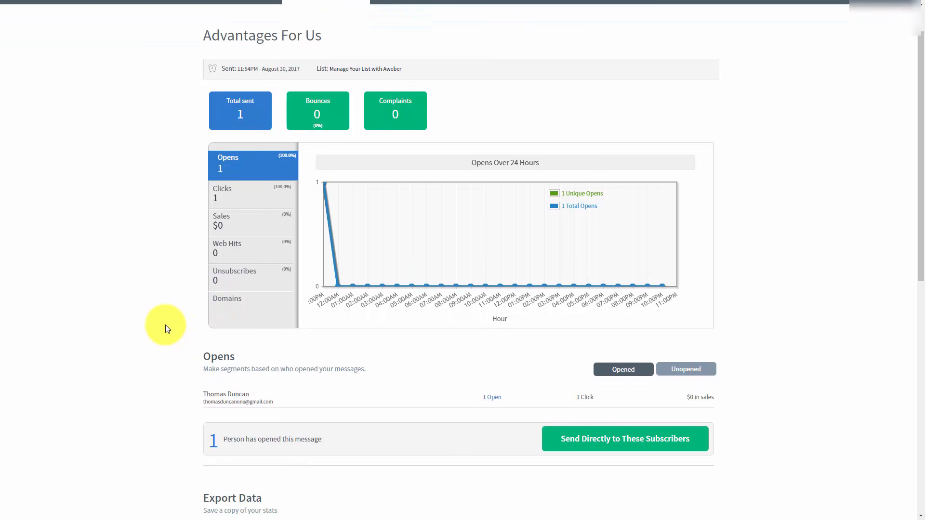
pyautogui.click(673, 370)
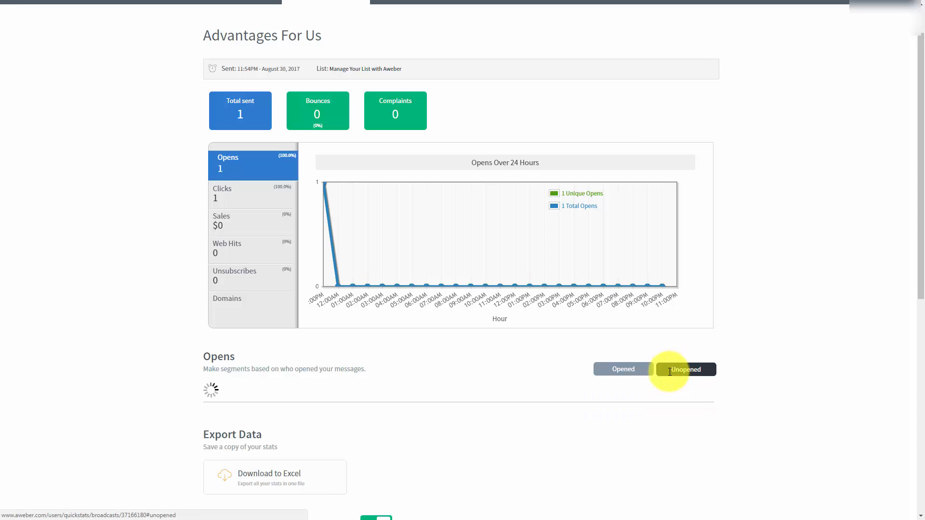
pyautogui.click(609, 369)
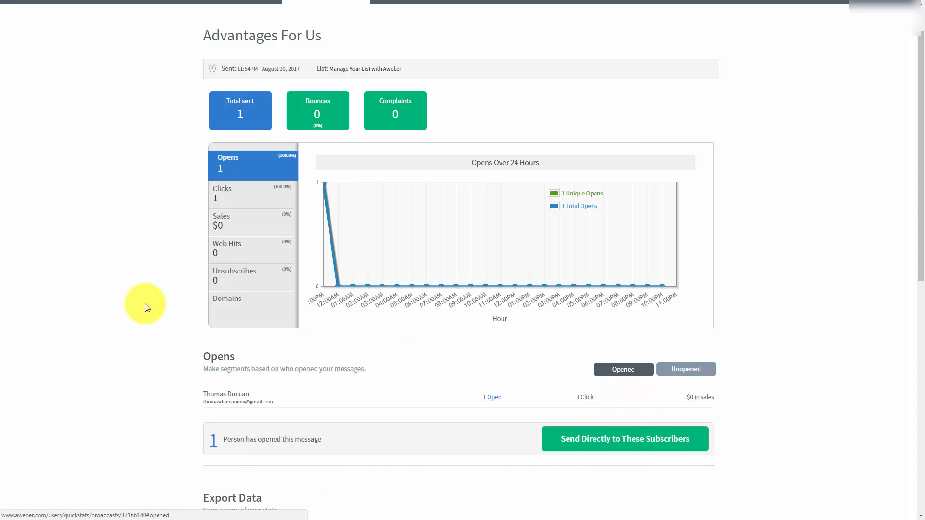
pyautogui.scroll(-1, 135, 297)
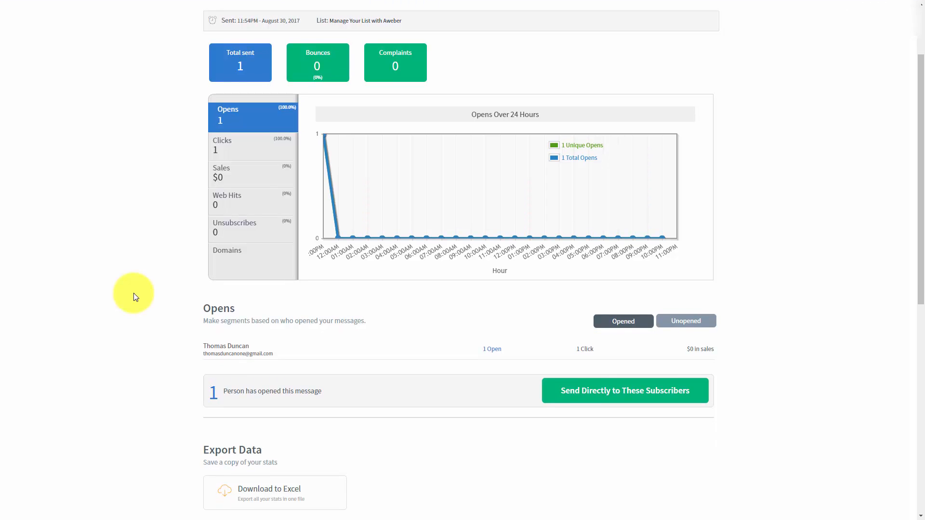
pyautogui.scroll(-1, 136, 297)
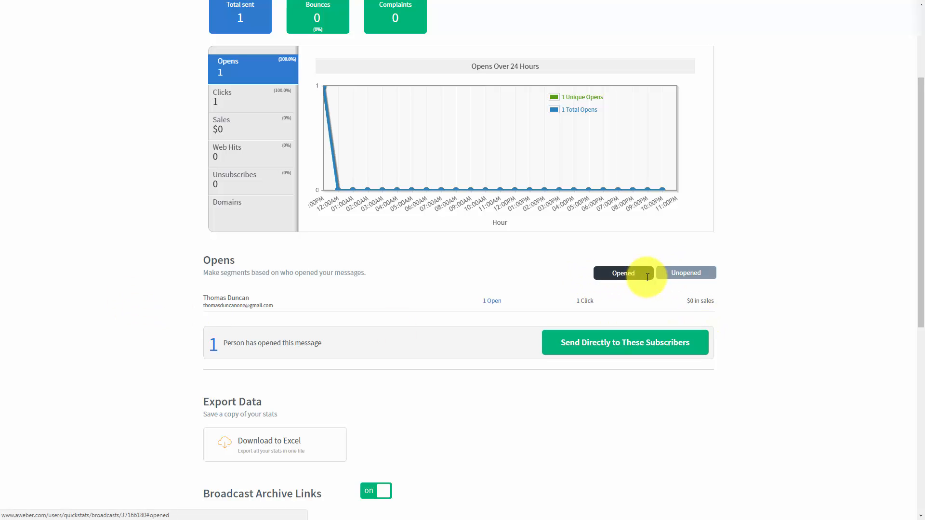
pyautogui.scroll(1, 300, 321)
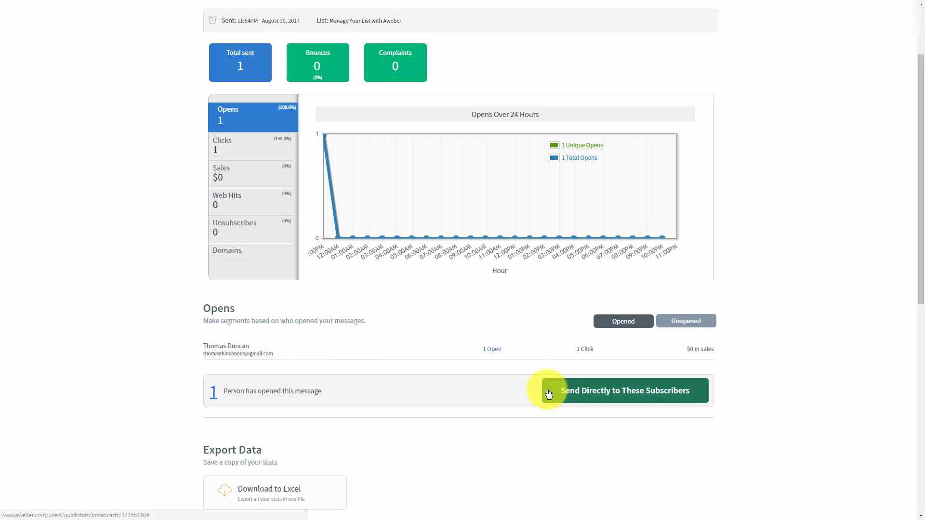
pyautogui.scroll(1, 467, 374)
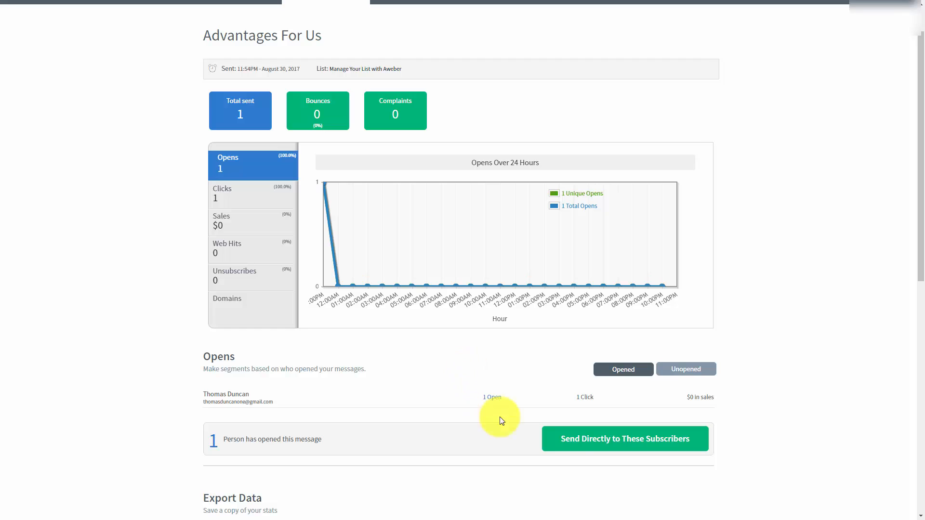
pyautogui.click(567, 442)
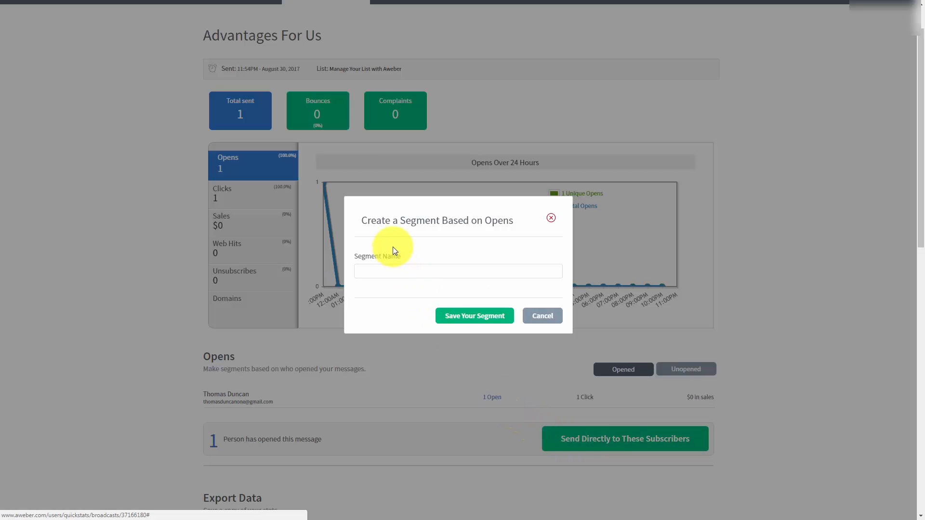
# Name and save the opens segment, then check the Unopened view, which shows no subscribers.
pyautogui.click(391, 272)
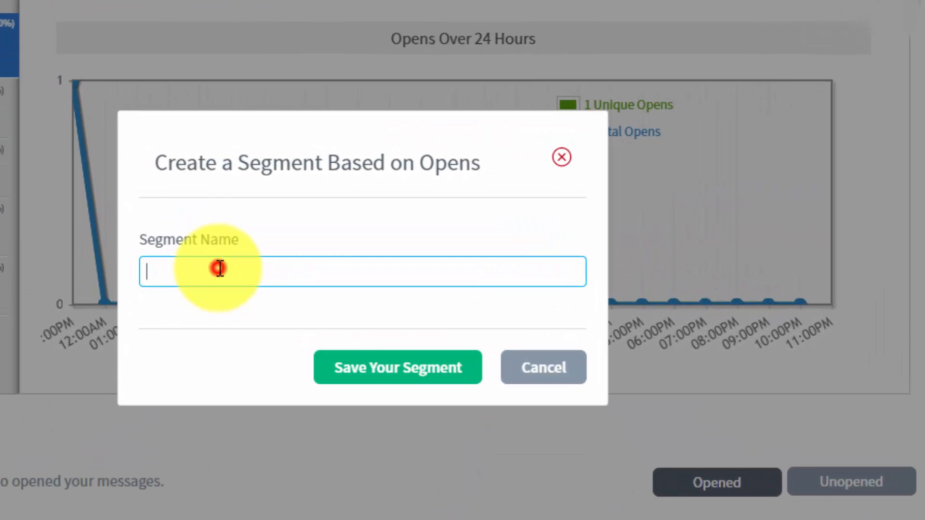
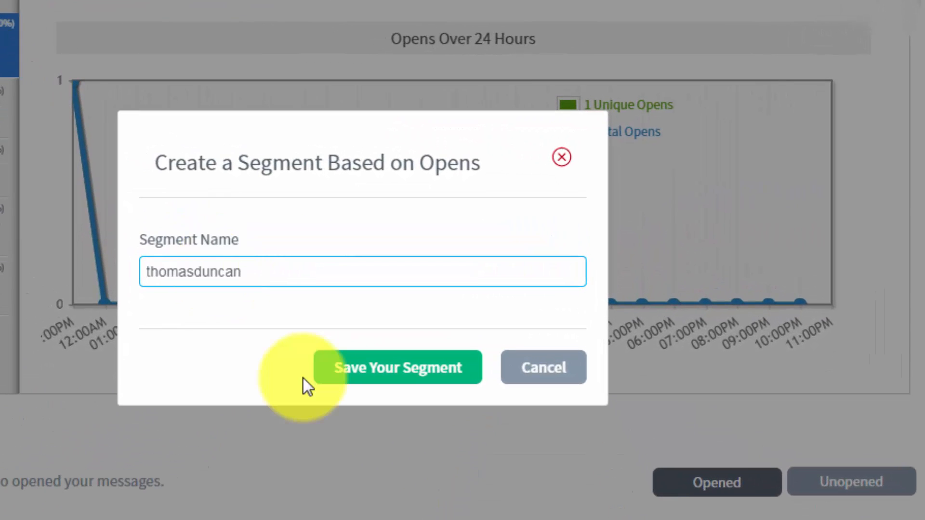
pyautogui.click(357, 378)
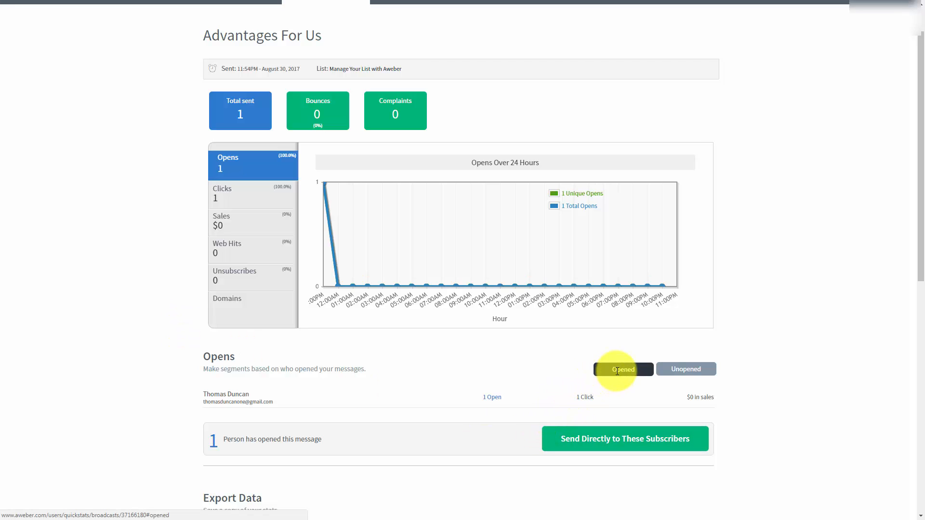
pyautogui.click(679, 369)
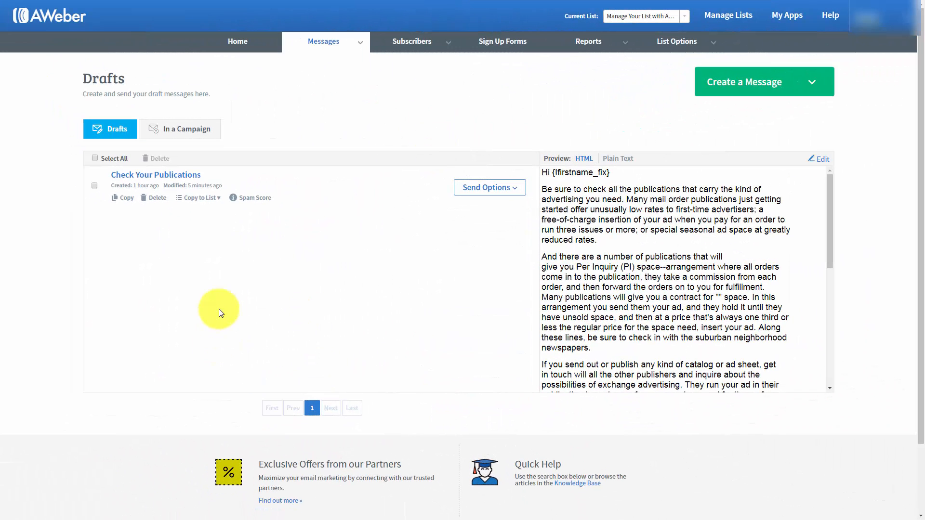
# Schedule 'Check Your Publications' as a broadcast and switch its recipients to the new opens segment.
pyautogui.click(514, 188)
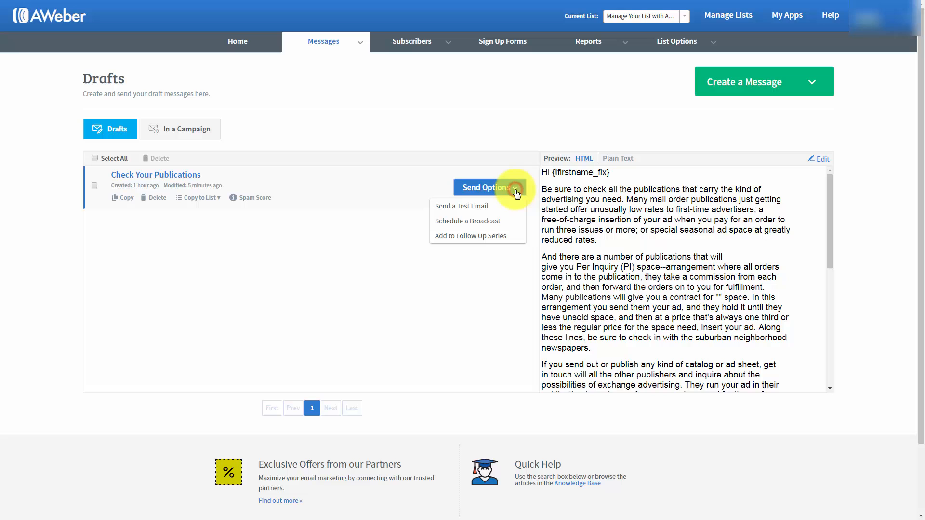
pyautogui.click(466, 221)
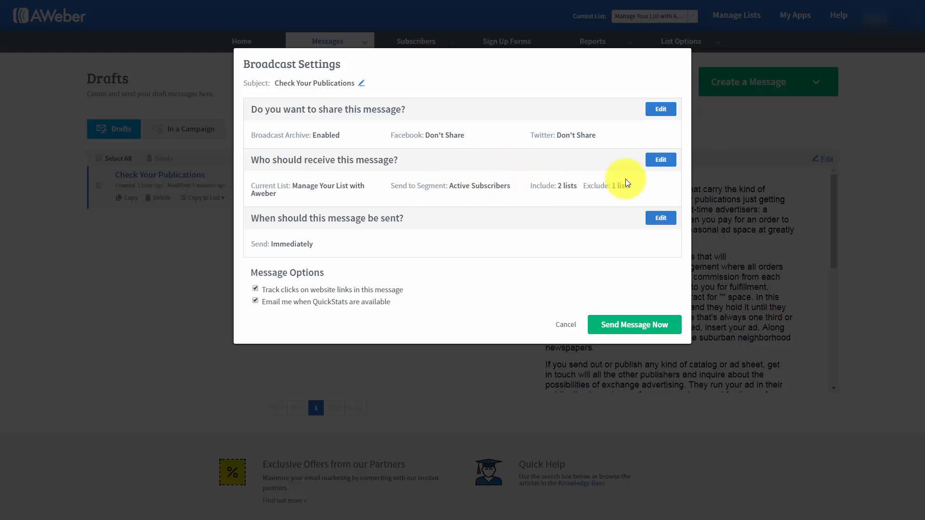
pyautogui.click(660, 161)
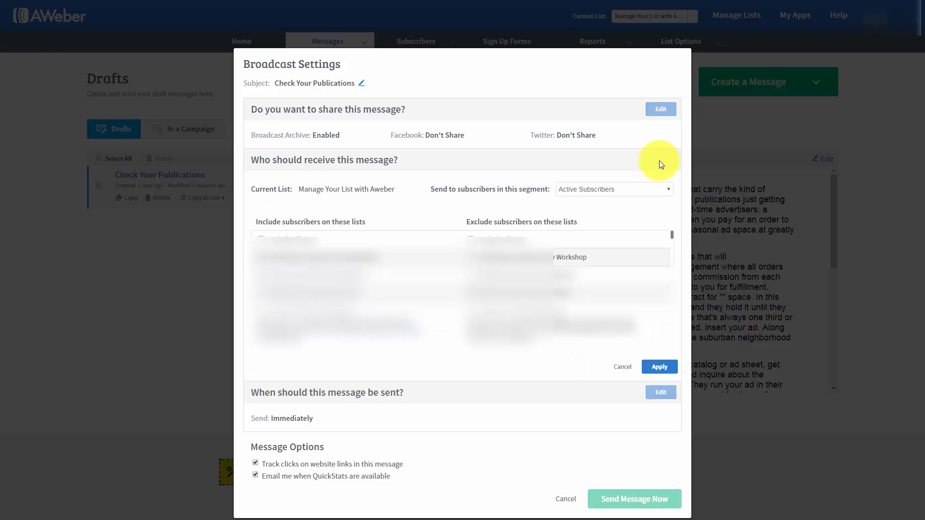
pyautogui.click(650, 191)
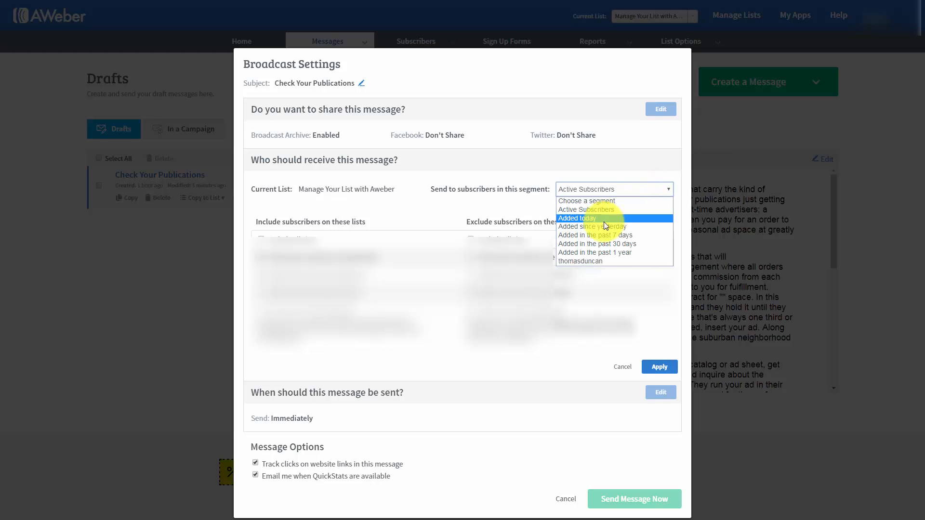
pyautogui.click(586, 261)
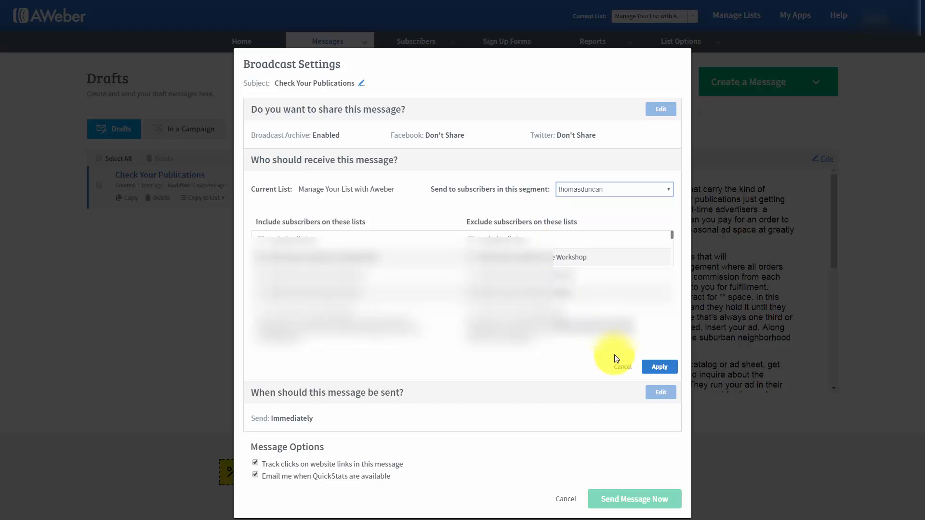
pyautogui.click(656, 367)
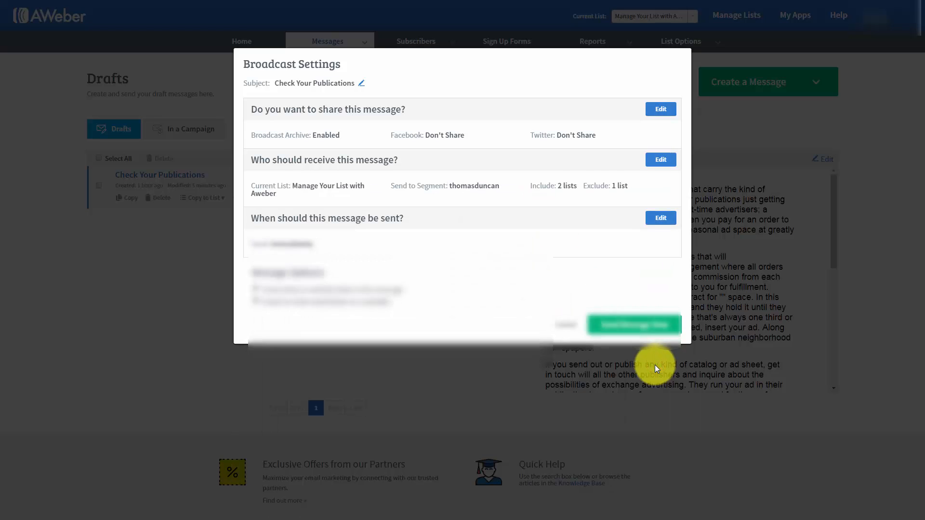